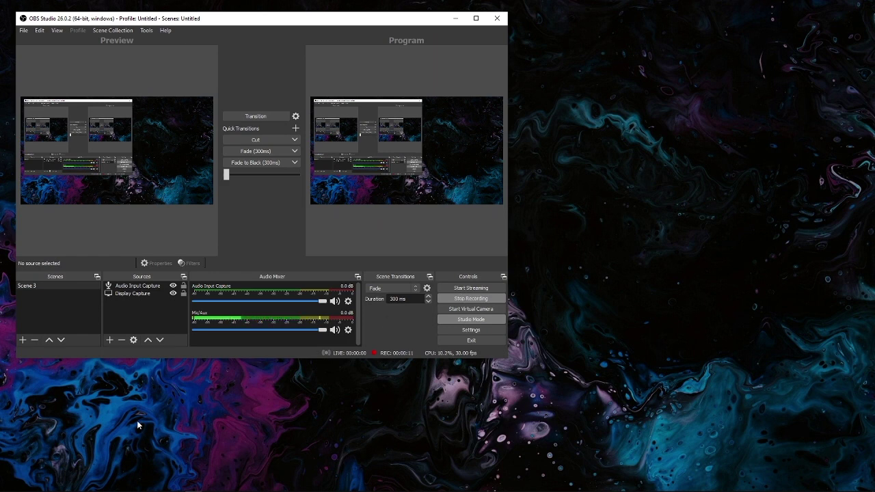
- Launch Auracle for X-Series by searching 'aur' in the Start menu
mouse_move(108, 487)
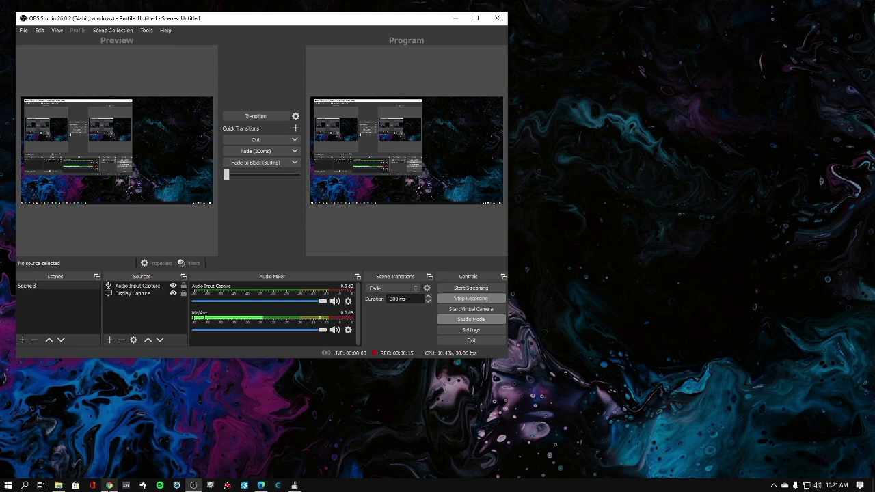
click(8, 487)
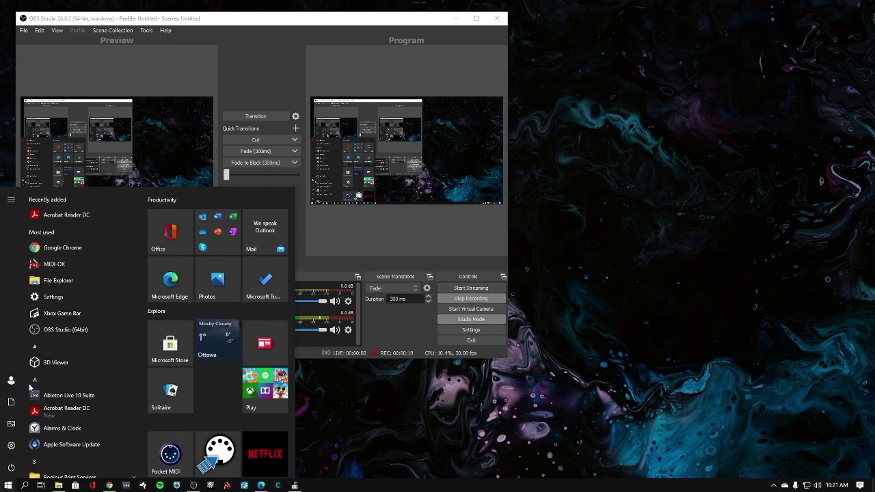
scroll(66, 378, down, 10)
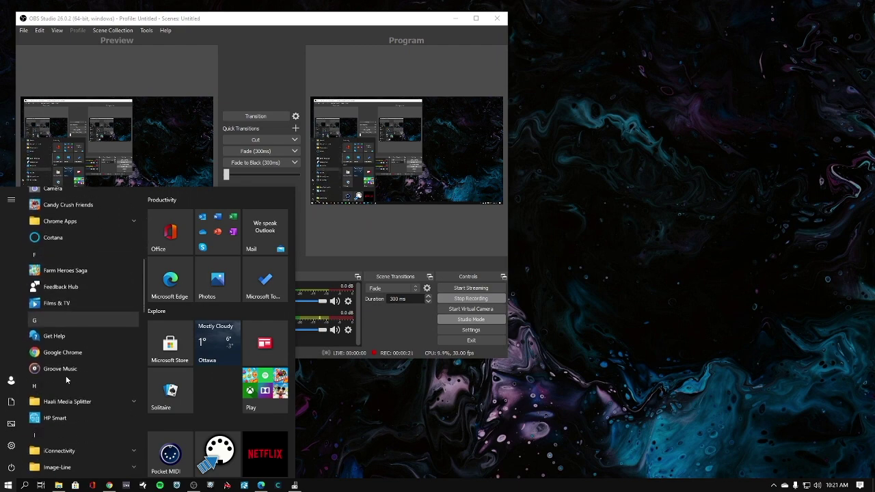
scroll(65, 375, down, 2)
scroll(66, 376, up, 8)
click(25, 486)
text(aur)
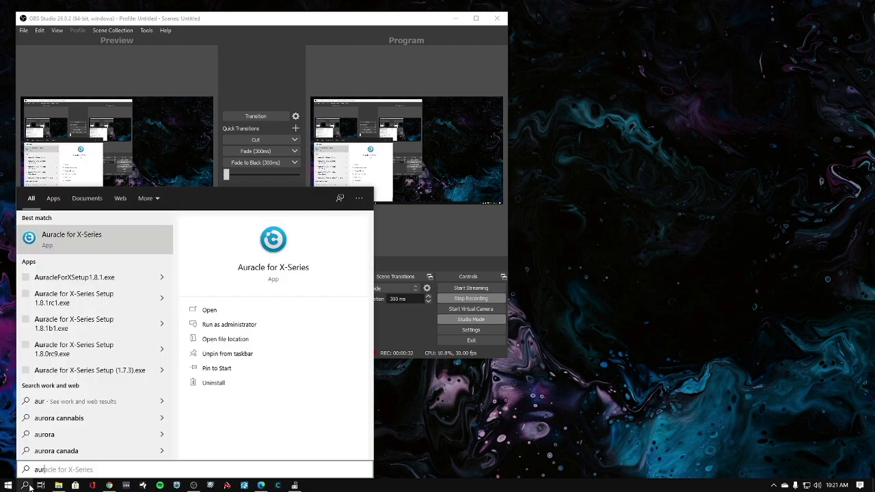
key(Return)
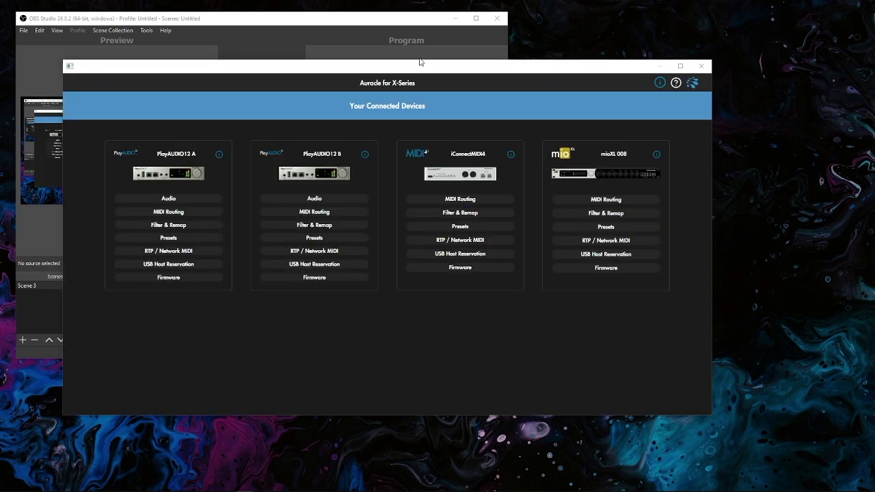
- Raise the Auracle window and view PlayAUDIO12 A's routing for the [Jack 1] HST 1 and HST 2 sources
drag(424, 67, 426, 41)
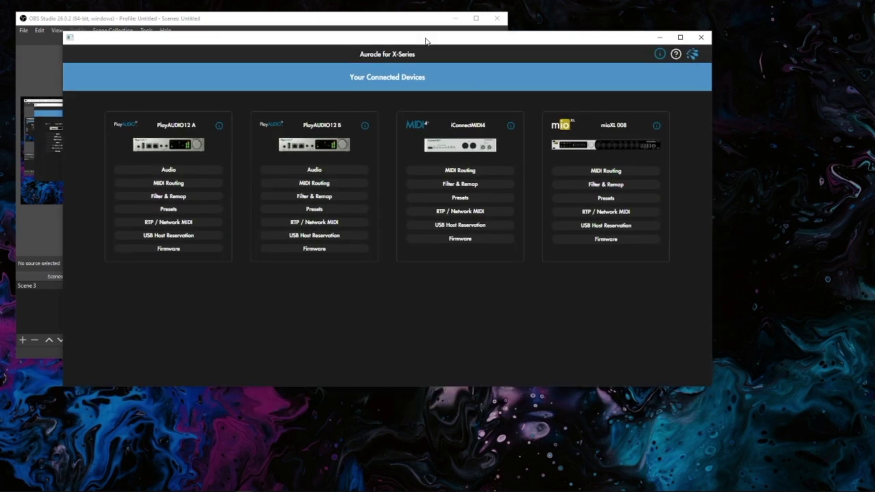
click(157, 186)
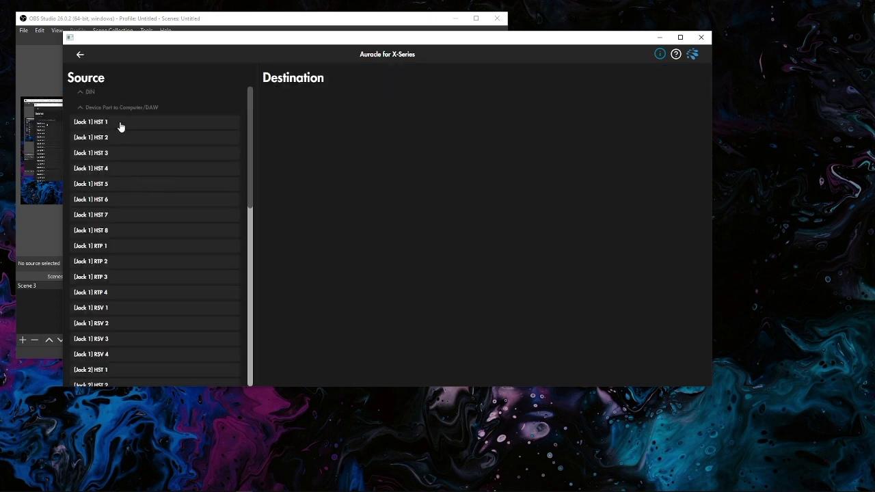
click(119, 124)
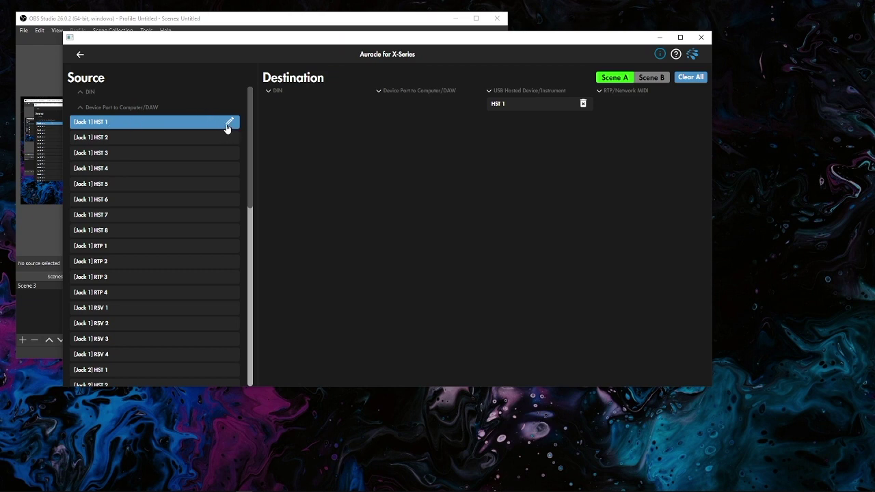
click(137, 139)
- Rename the [Jack 1] HST 1 source port to NanoKontrol and return to the device overview
click(175, 123)
click(230, 122)
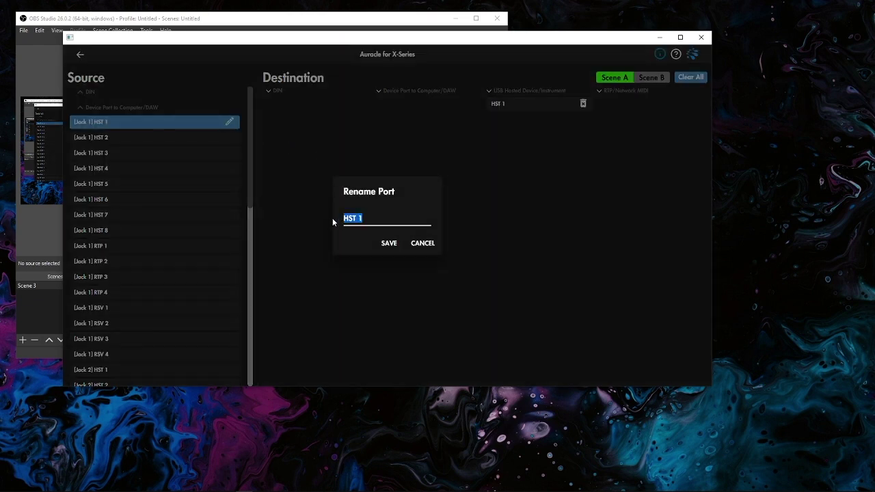
text(NanoKontrol)
click(388, 242)
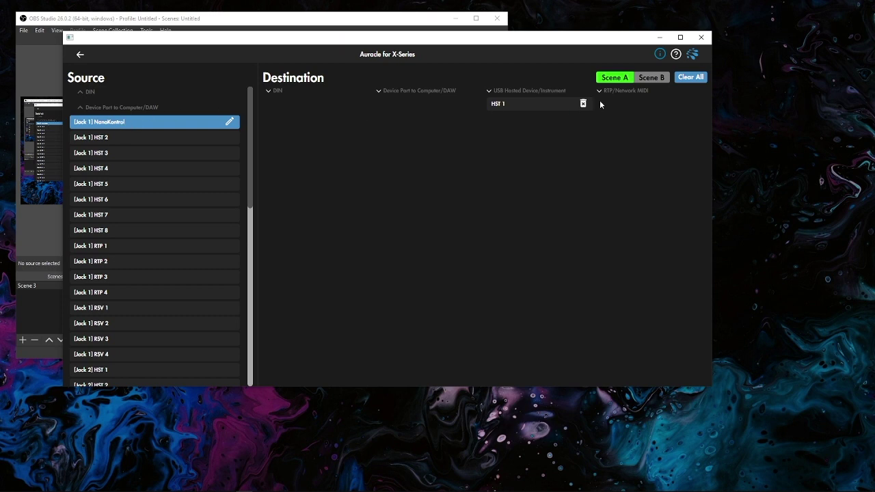
click(80, 57)
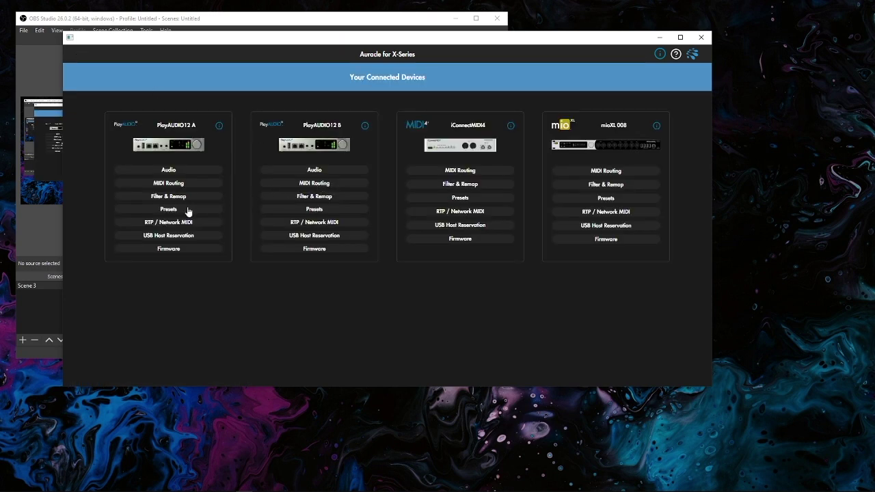
- Save PlayAUDIO12 A's current settings as a preset, then close Auracle for X-Series
click(186, 184)
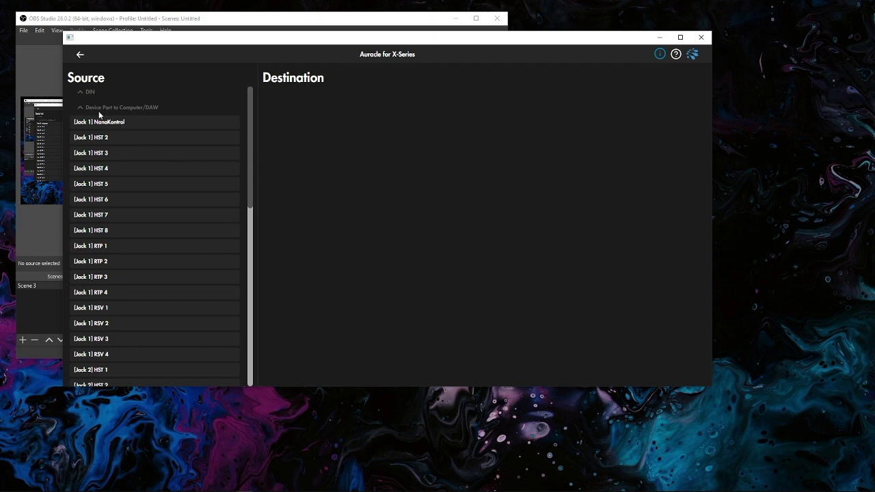
click(80, 55)
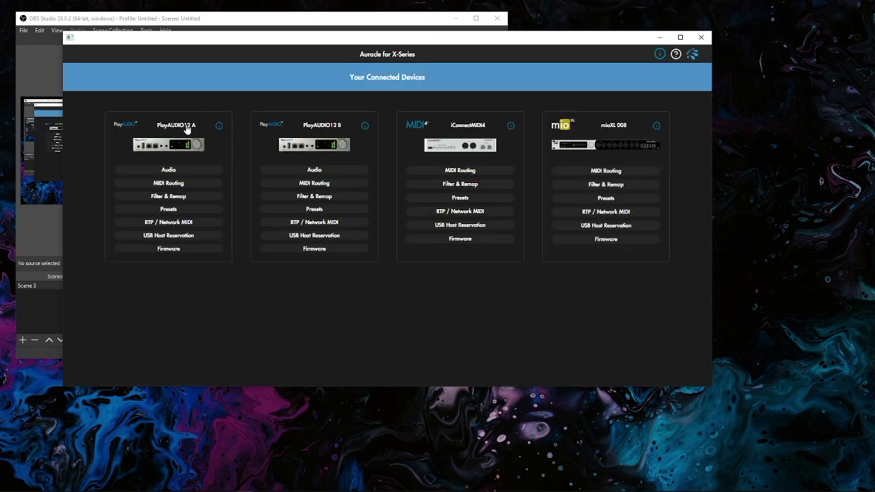
click(164, 210)
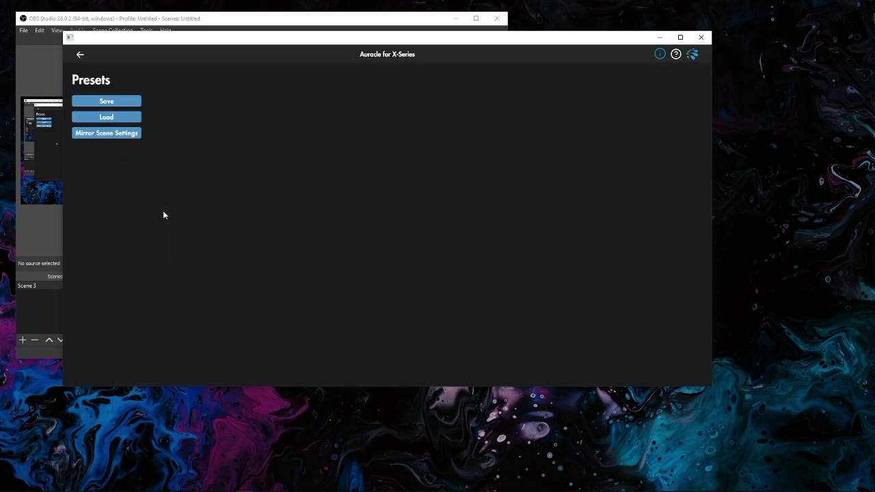
click(107, 104)
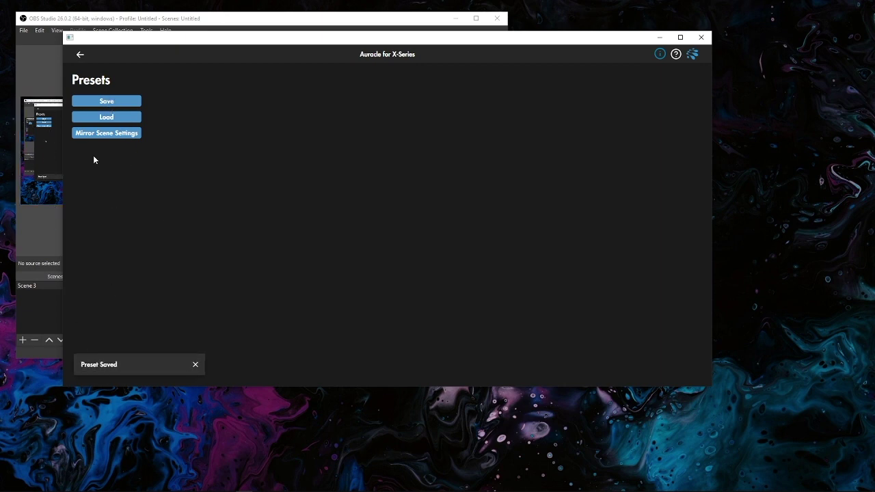
click(80, 56)
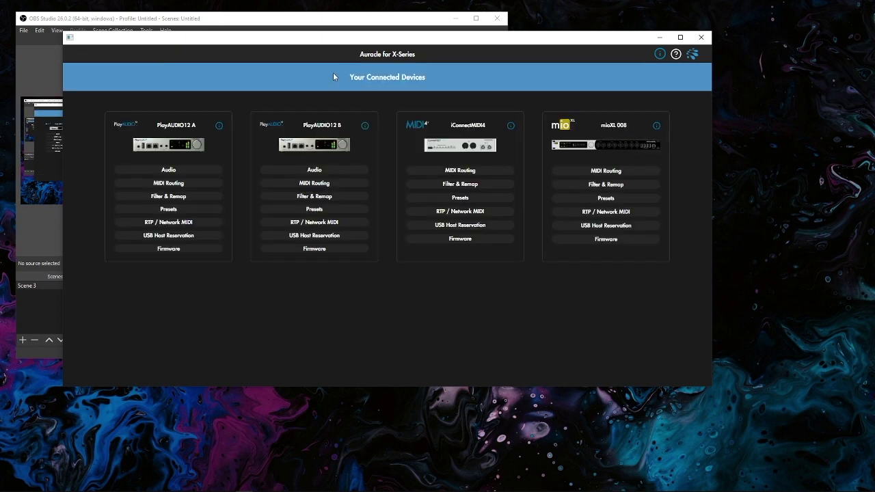
click(701, 37)
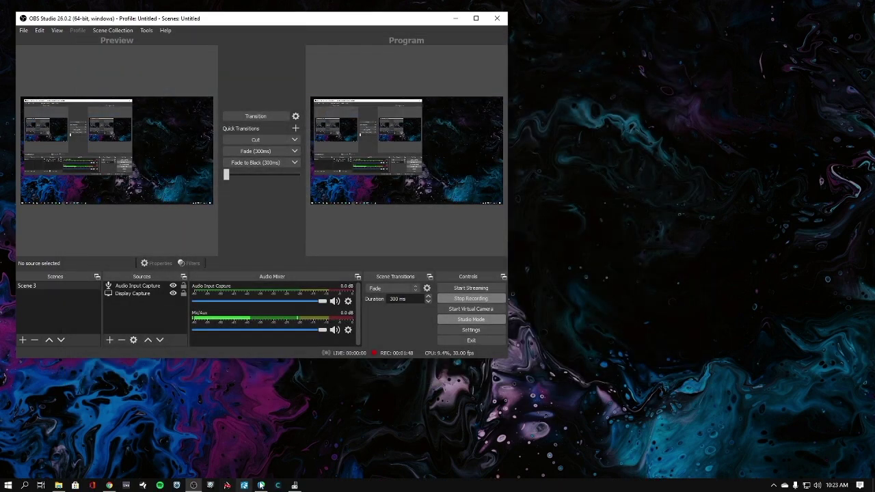
click(295, 486)
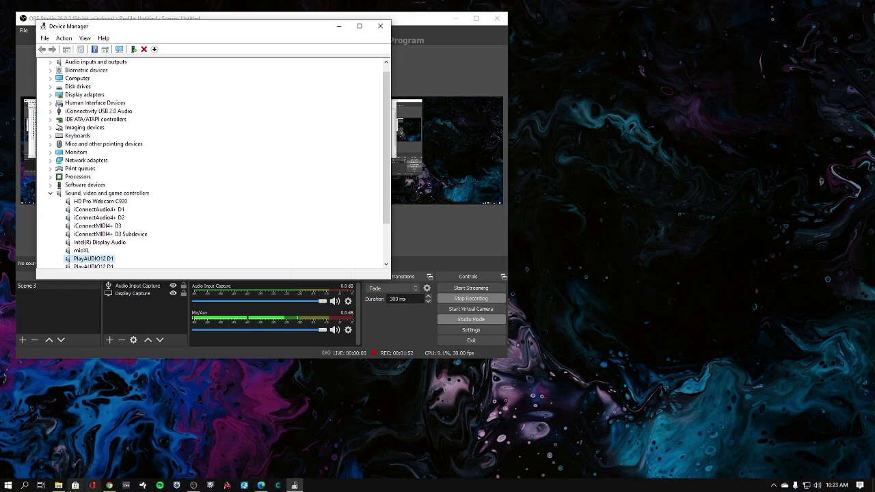
click(28, 485)
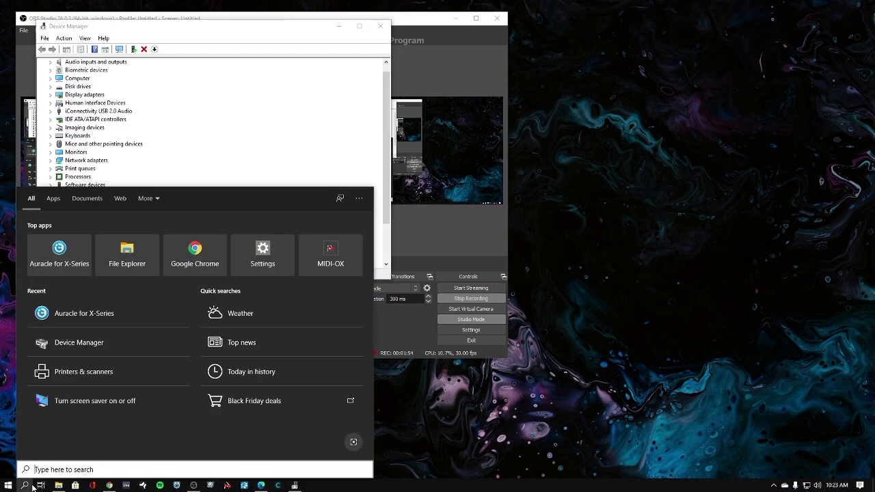
text(device)
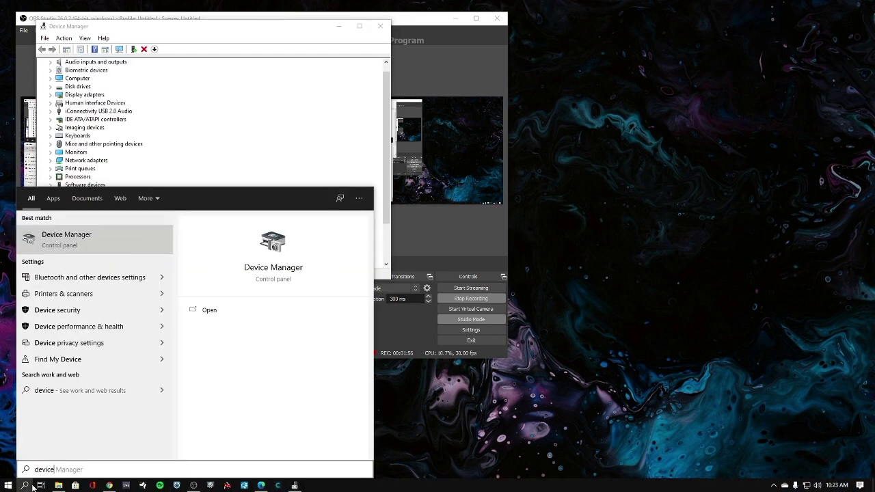
key(Return)
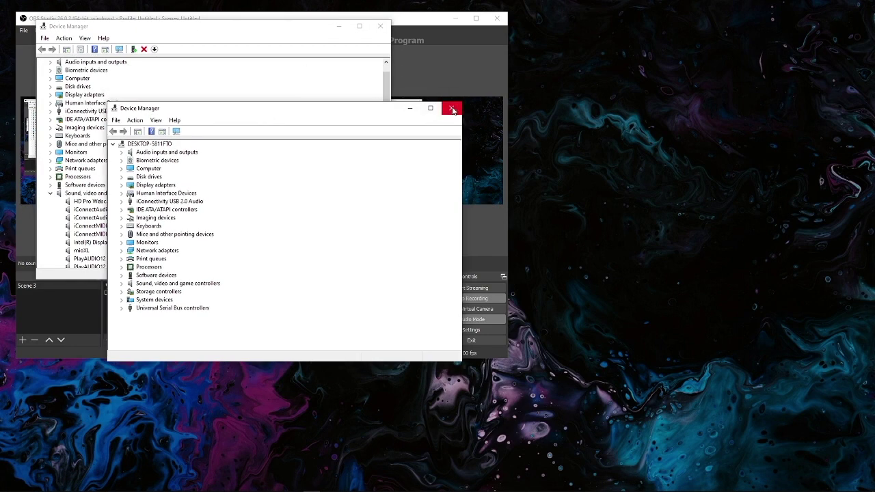
click(451, 107)
click(50, 194)
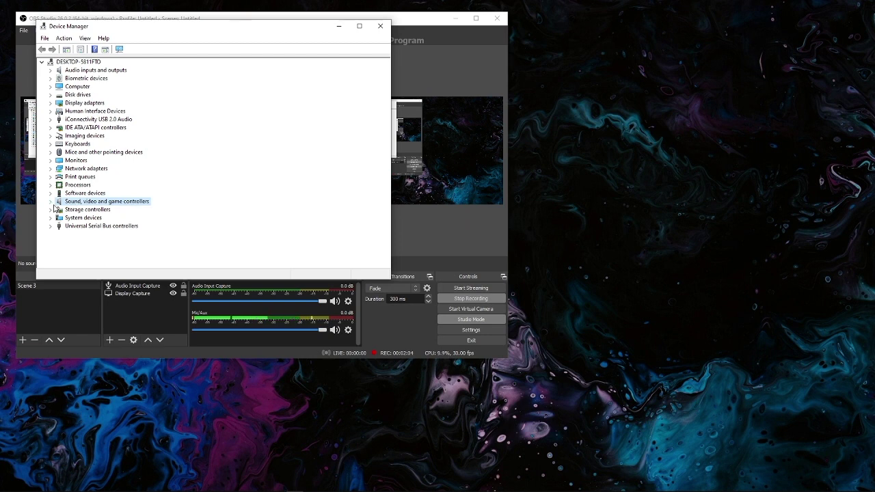
- Uninstall the first PlayAUDIO12 D1 under Sound, video and game controllers
click(49, 202)
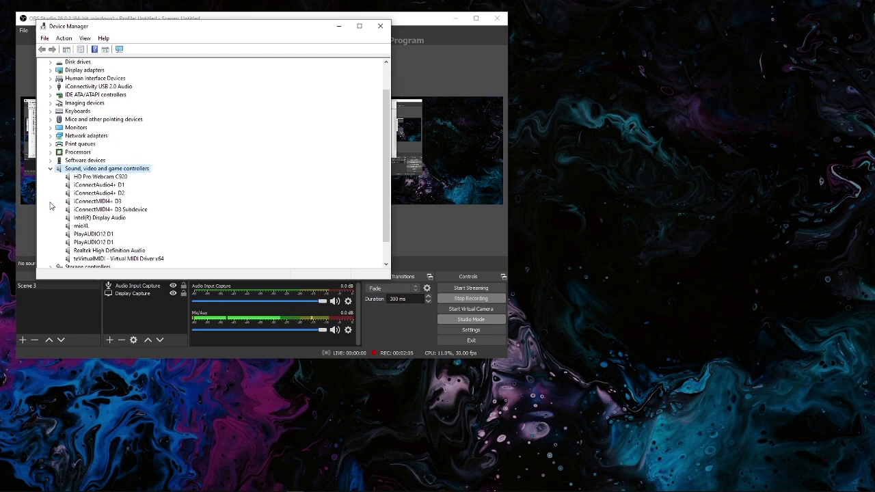
click(100, 235)
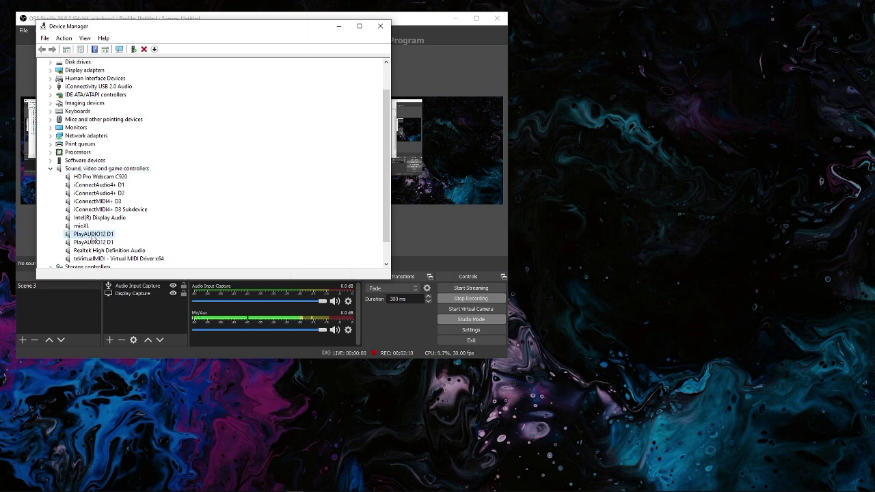
right_click(100, 237)
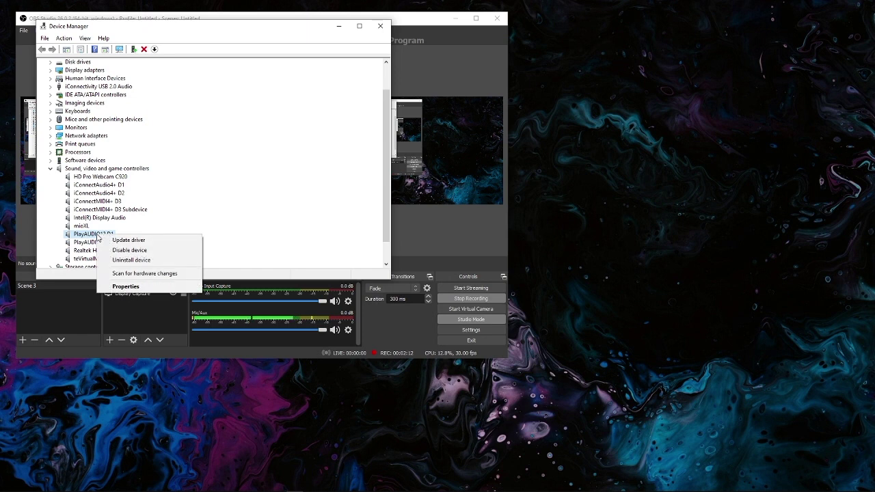
click(109, 264)
drag(441, 203, 299, 129)
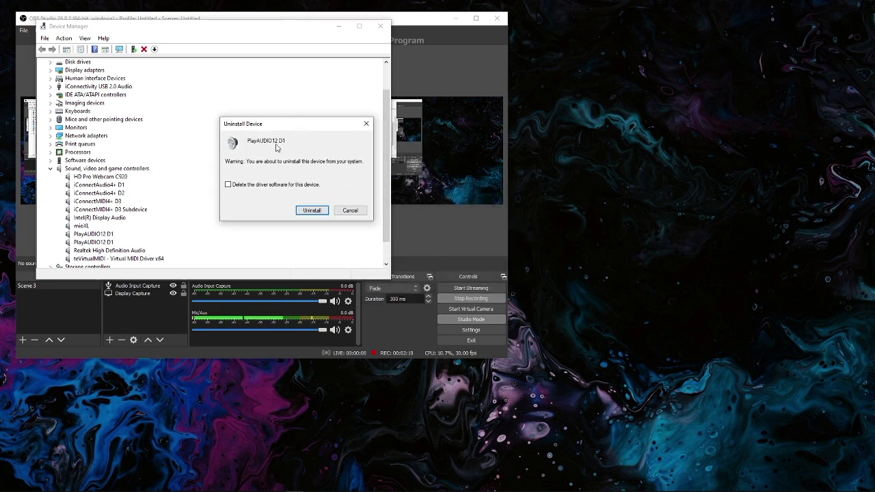
click(317, 211)
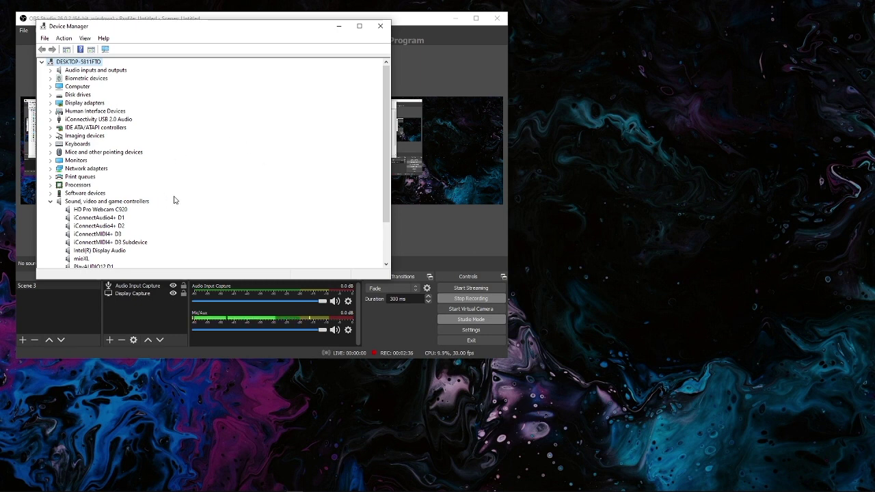
- Check the remaining PlayAUDIO12 D1's Driver and General properties, confirming it works properly
scroll(174, 198, down, 2)
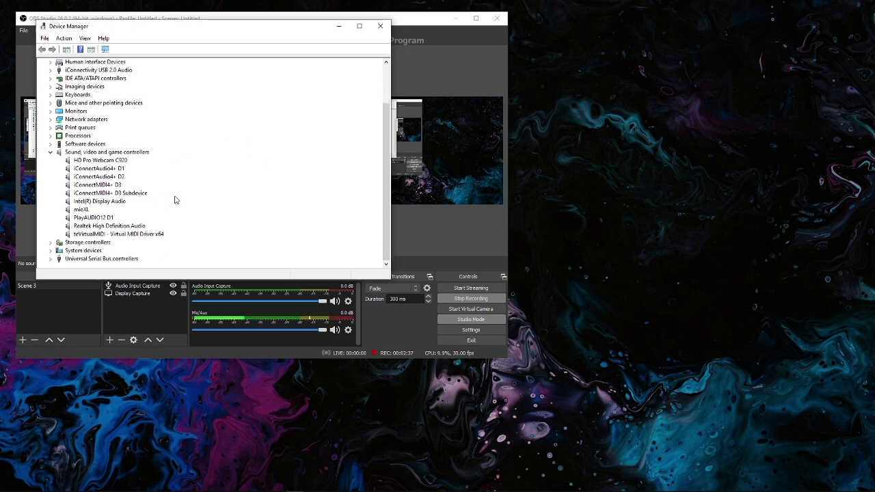
right_click(102, 217)
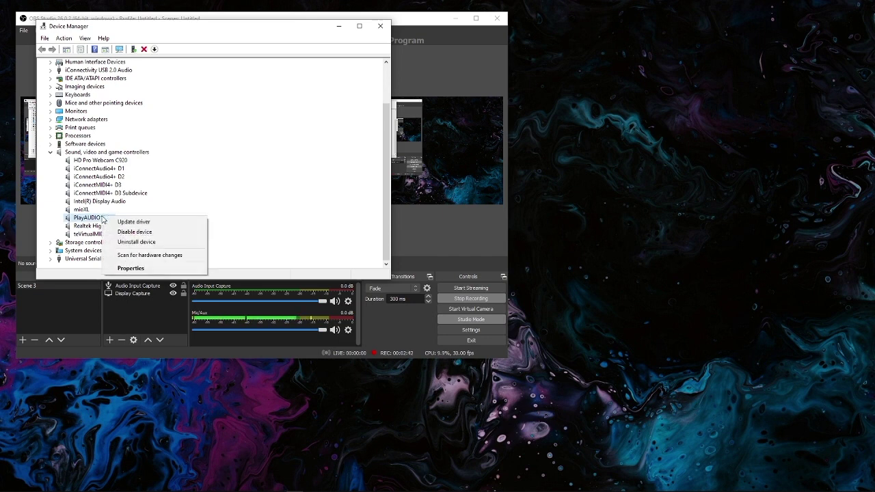
click(253, 193)
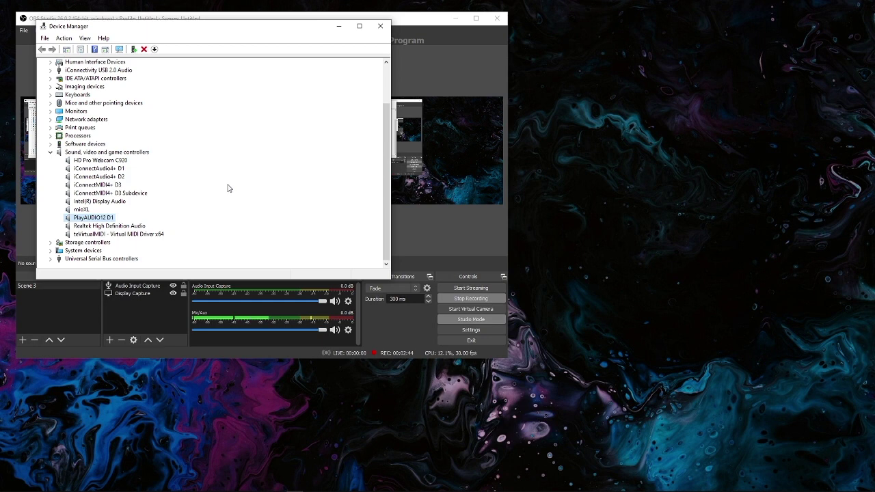
right_click(87, 220)
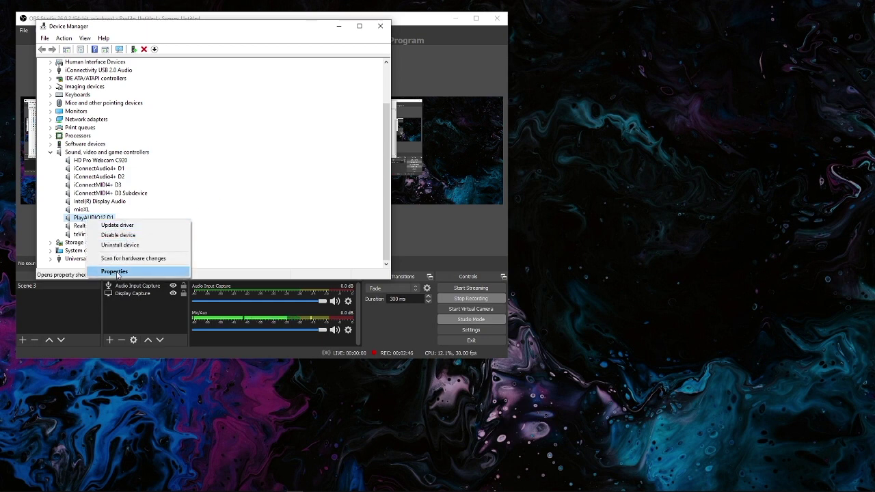
click(116, 272)
click(157, 68)
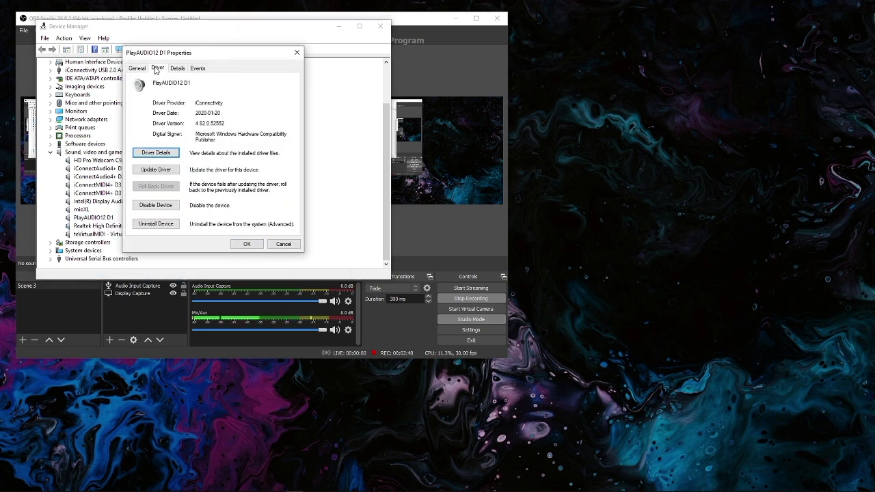
click(137, 68)
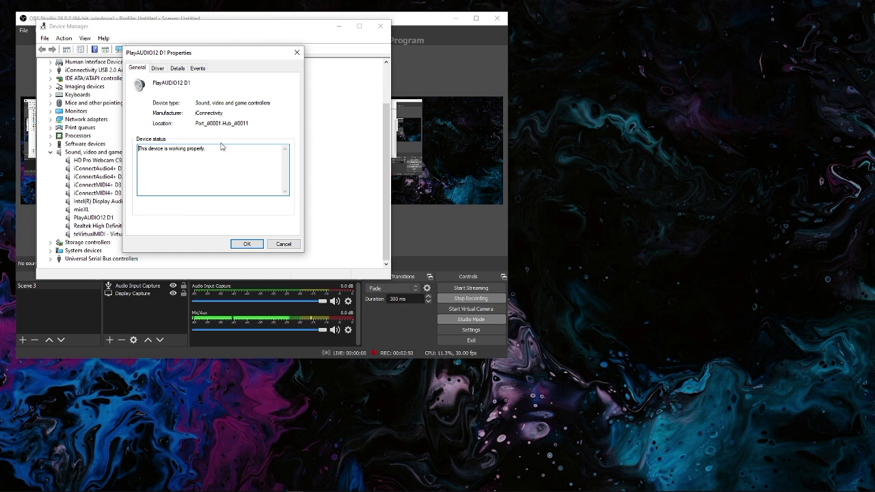
click(296, 53)
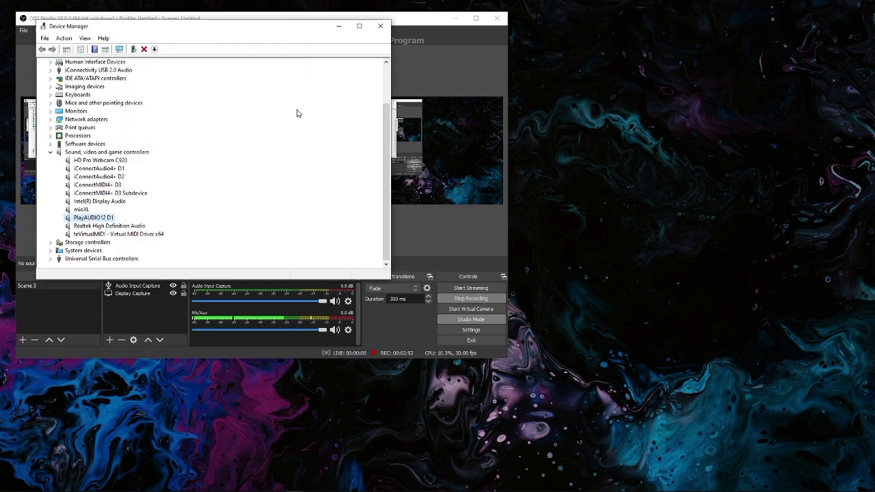